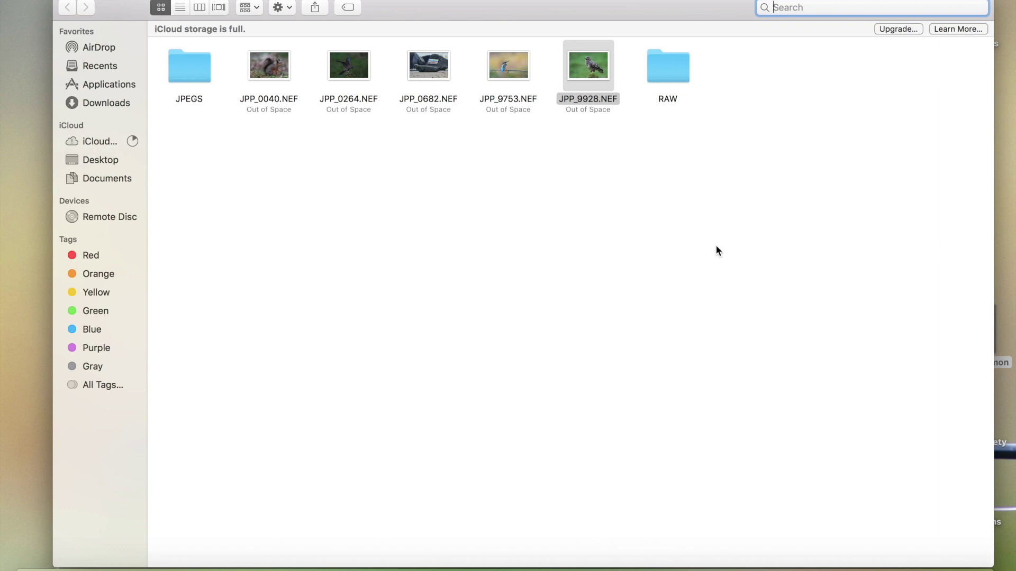
# Select the buzzard RAW file JPP_9928.NEF in Finder and drag it onto Affinity Photo
pyautogui.click(653, 226)
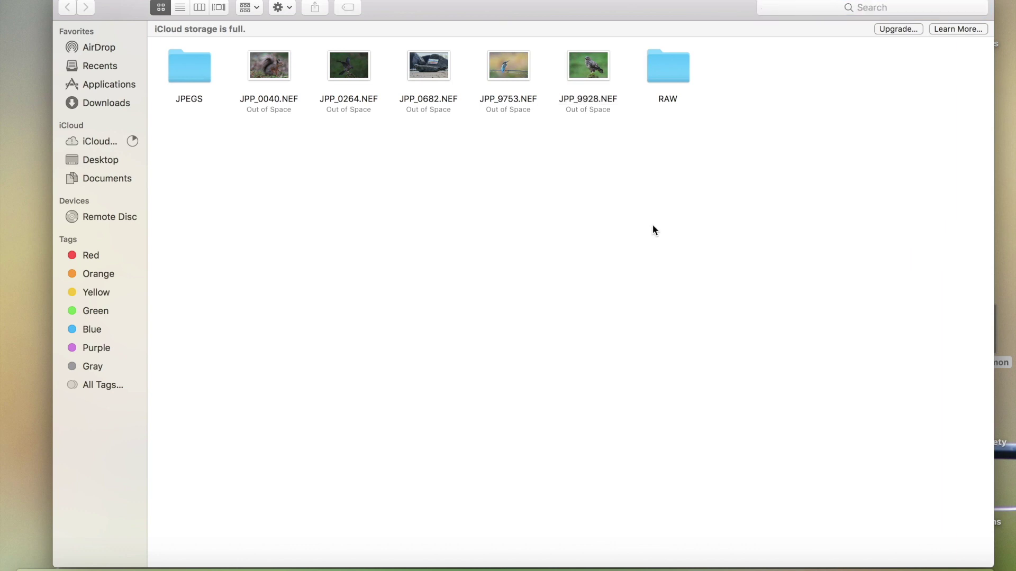
pyautogui.click(604, 64)
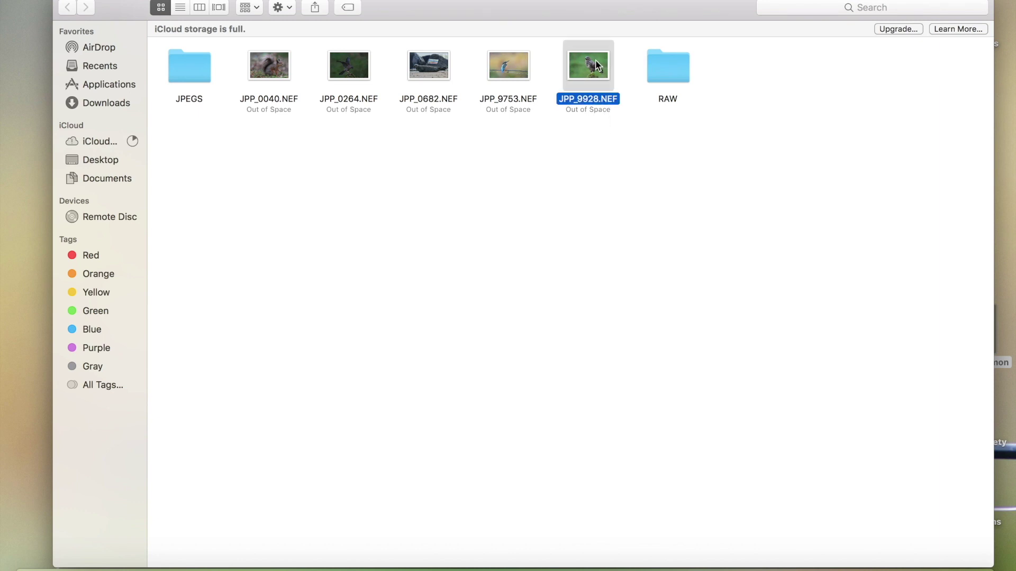
pyautogui.moveTo(598, 69); pyautogui.dragTo(528, 566)
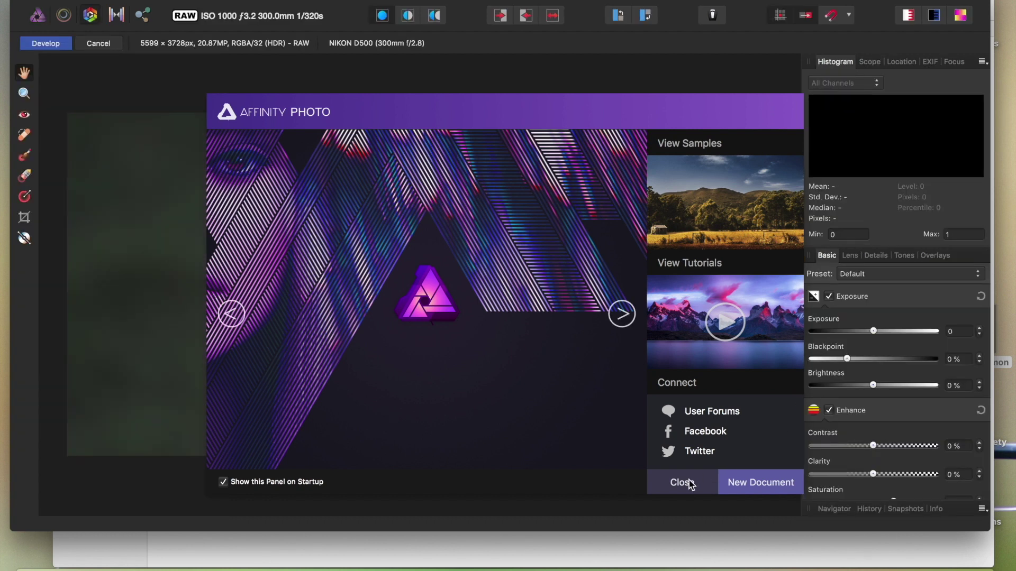
# Dismiss the welcome panel and raise exposure to 0.872, blackpoint to 1% and contrast to 3%
pyautogui.click(690, 482)
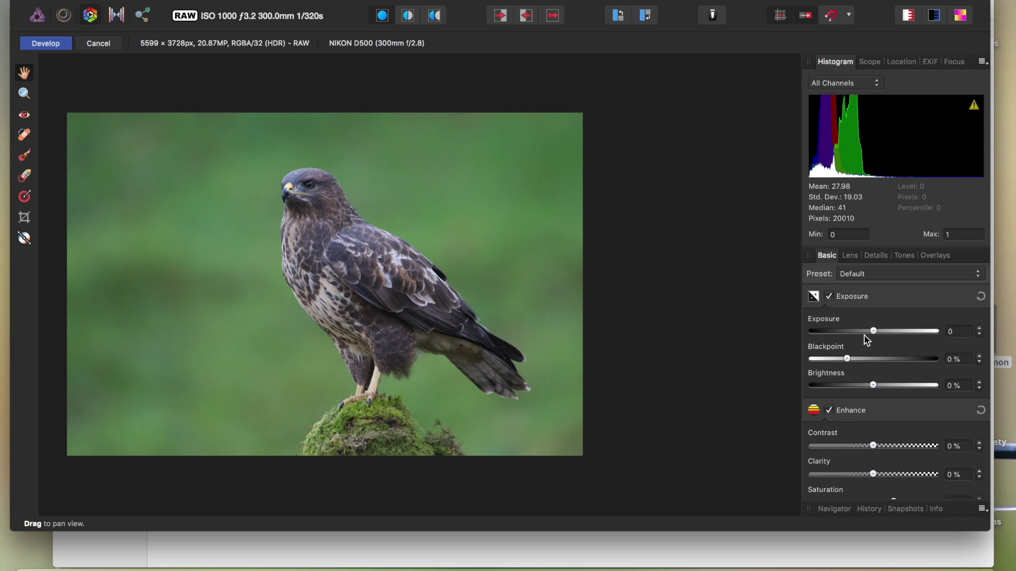
pyautogui.moveTo(876, 334); pyautogui.dragTo(885, 332)
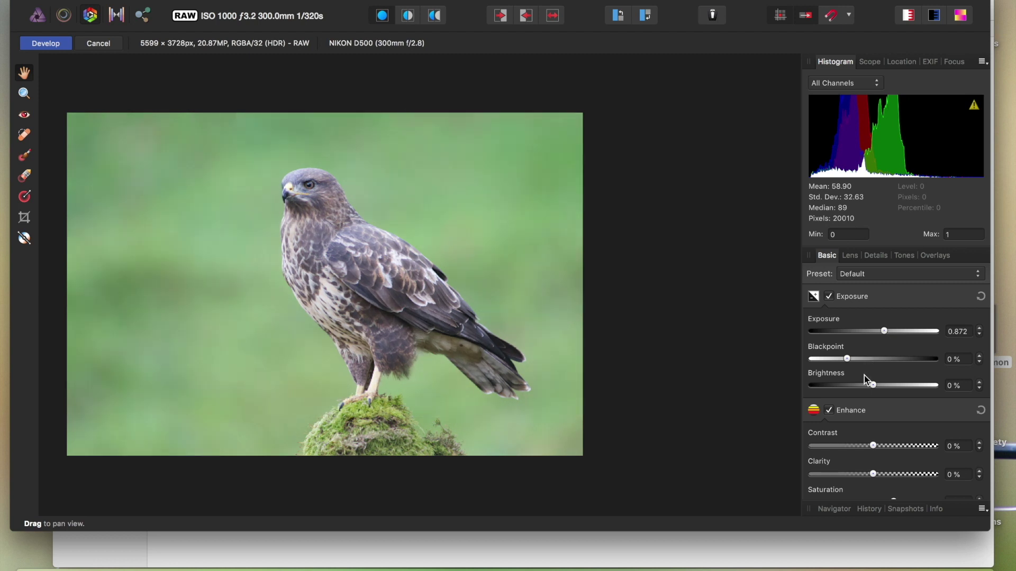
pyautogui.moveTo(848, 360); pyautogui.dragTo(852, 360)
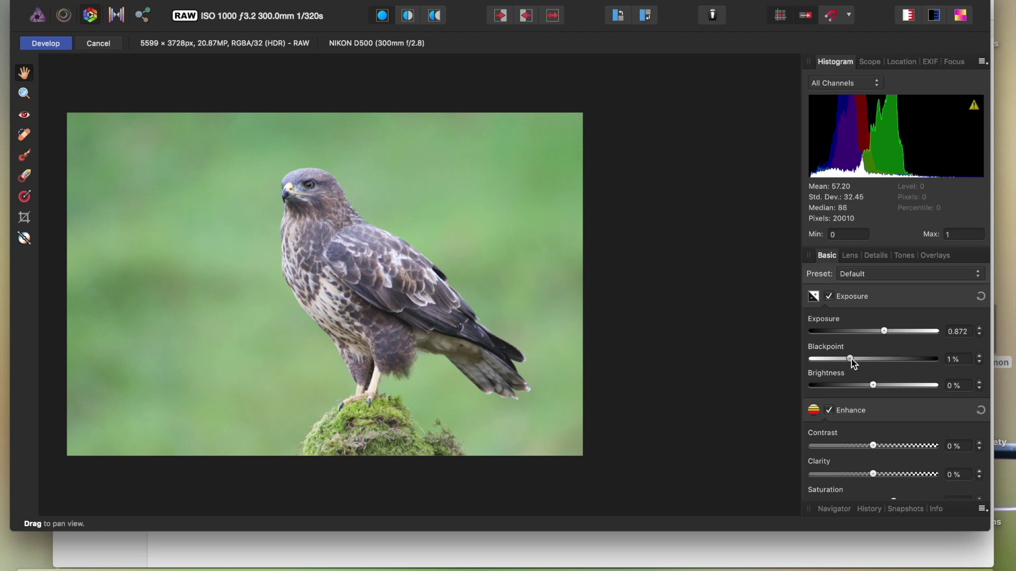
pyautogui.scroll(-5, 876, 418)
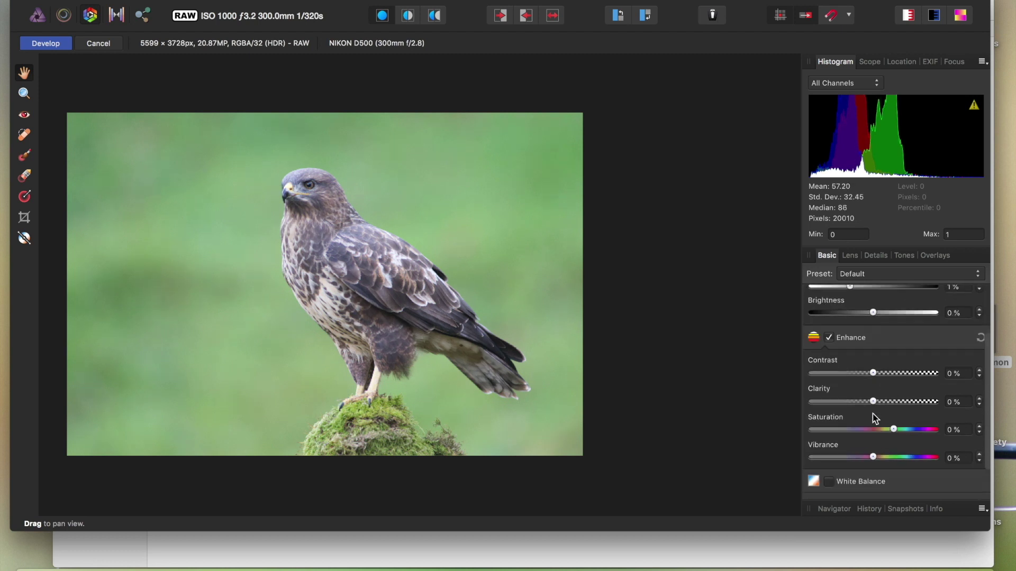
pyautogui.moveTo(872, 362); pyautogui.dragTo(876, 364)
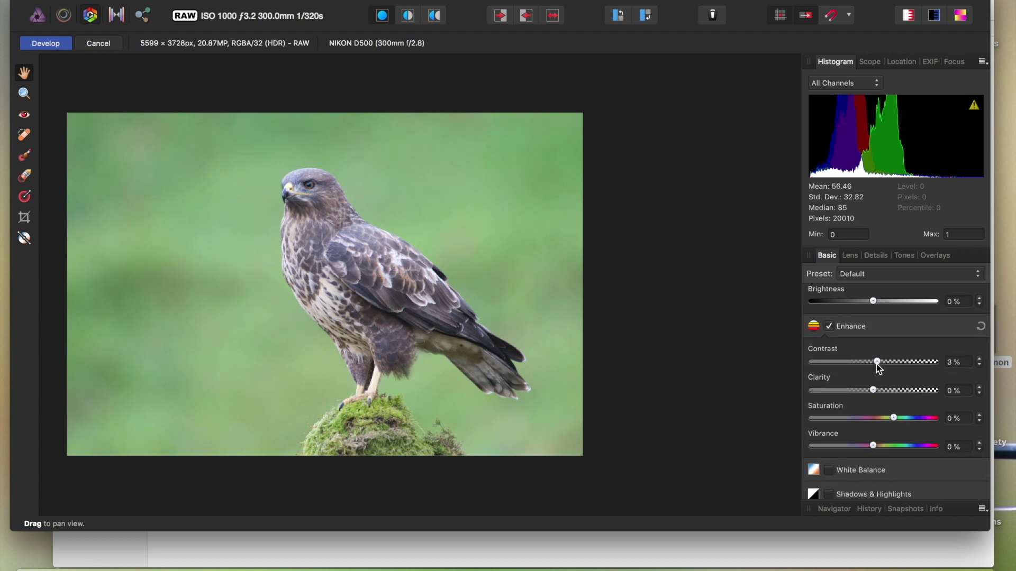
# Set vibrance to 13% and saturation to 19%, then apply the RAW development
pyautogui.click(890, 446)
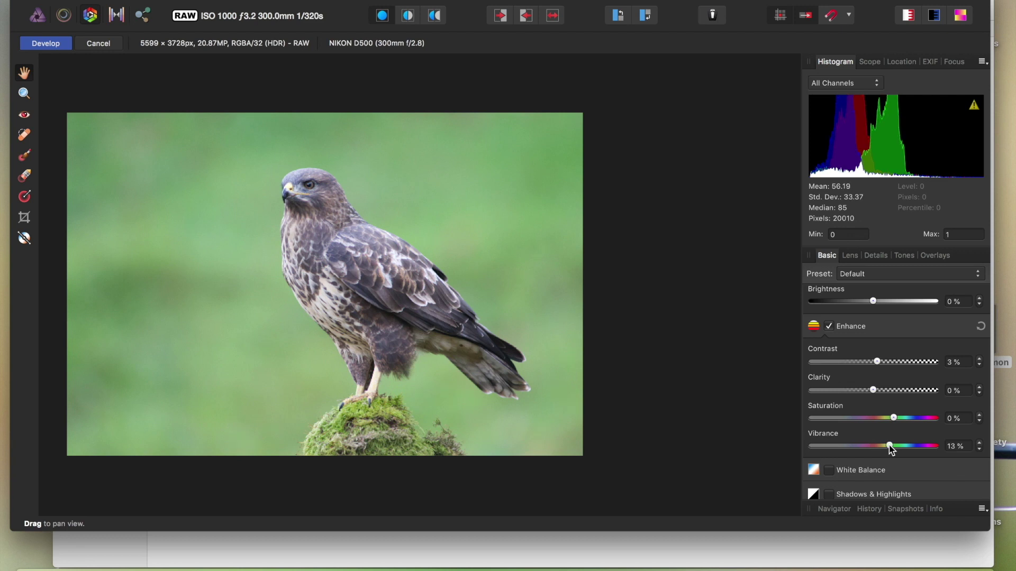
pyautogui.click(900, 418)
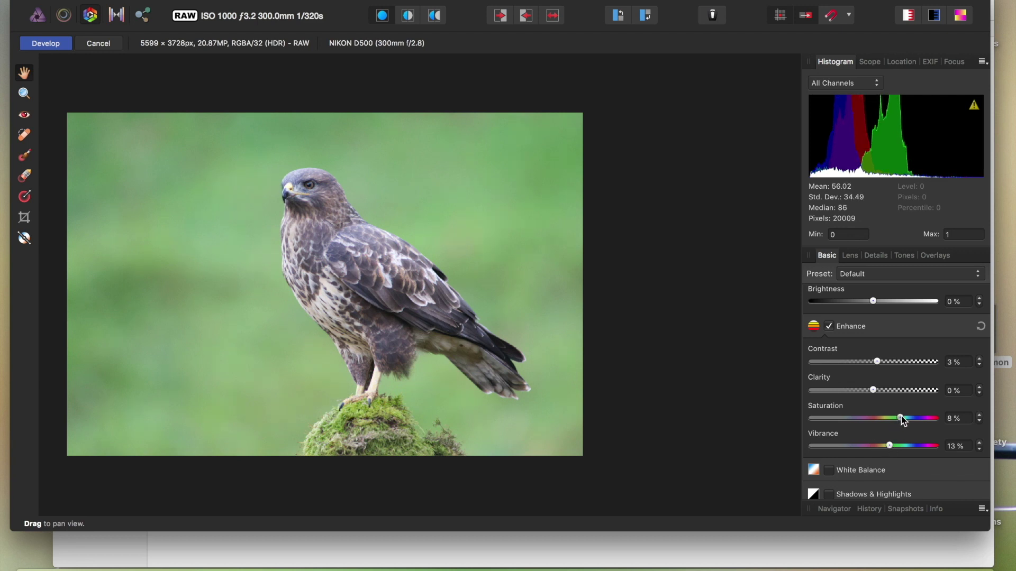
pyautogui.moveTo(900, 418); pyautogui.dragTo(910, 418)
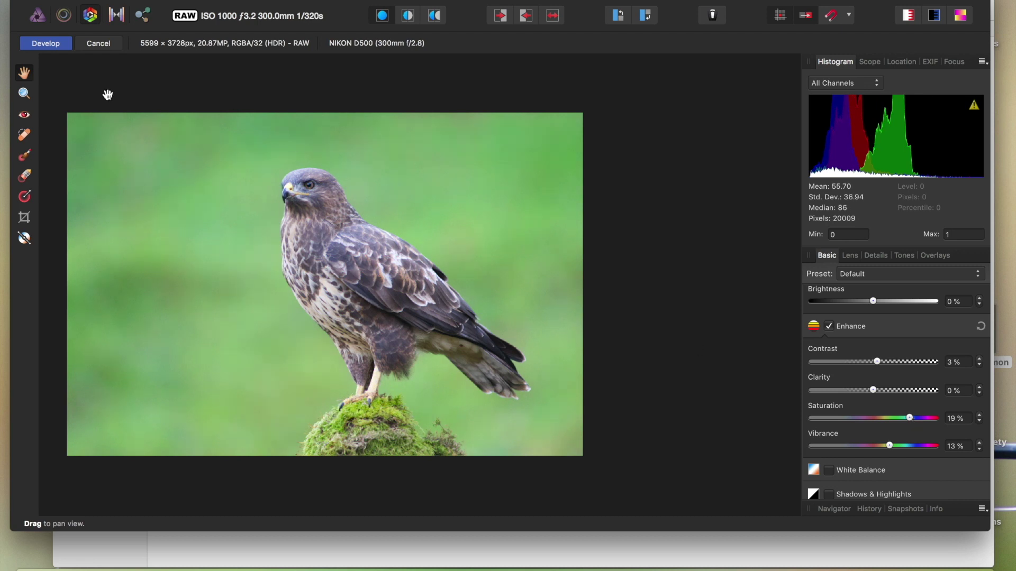
pyautogui.click(44, 43)
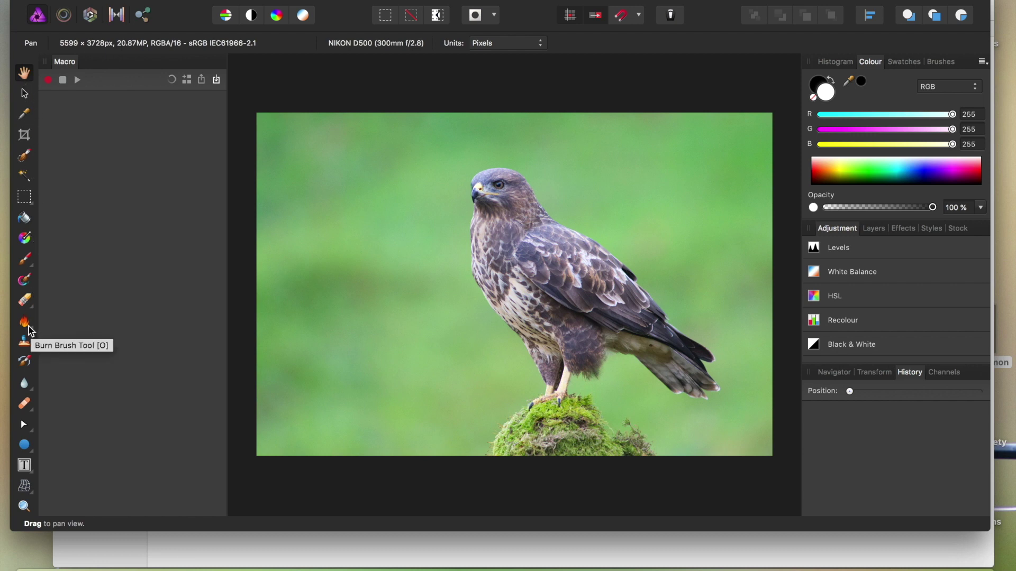
# Pick the Frame Text tool, set to Arial 12 pt
pyautogui.click(26, 466)
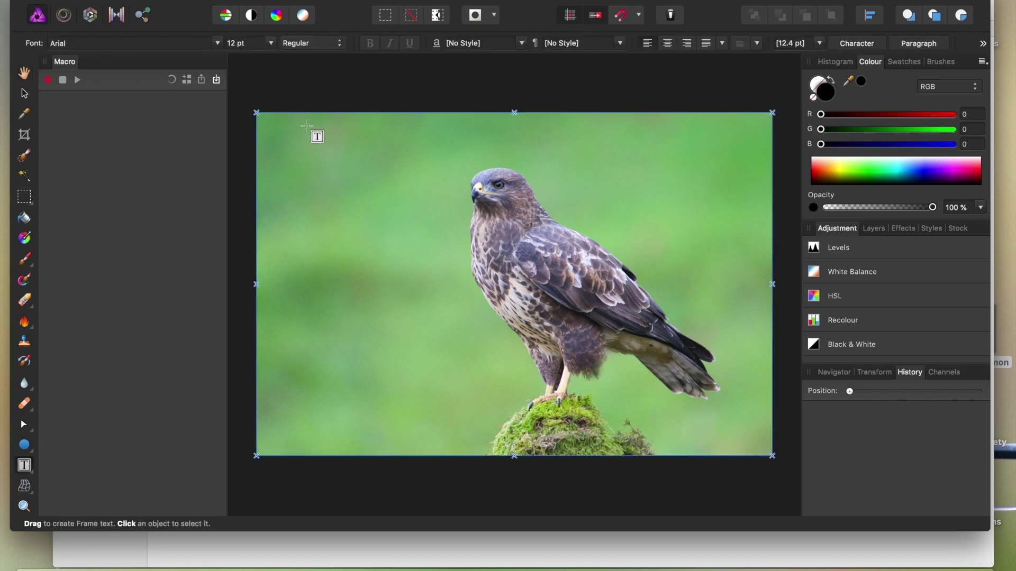
# Draw a text frame top-left, type the © line with the photographer's name, and size it 30 pt
pyautogui.moveTo(307, 126); pyautogui.dragTo(428, 179)
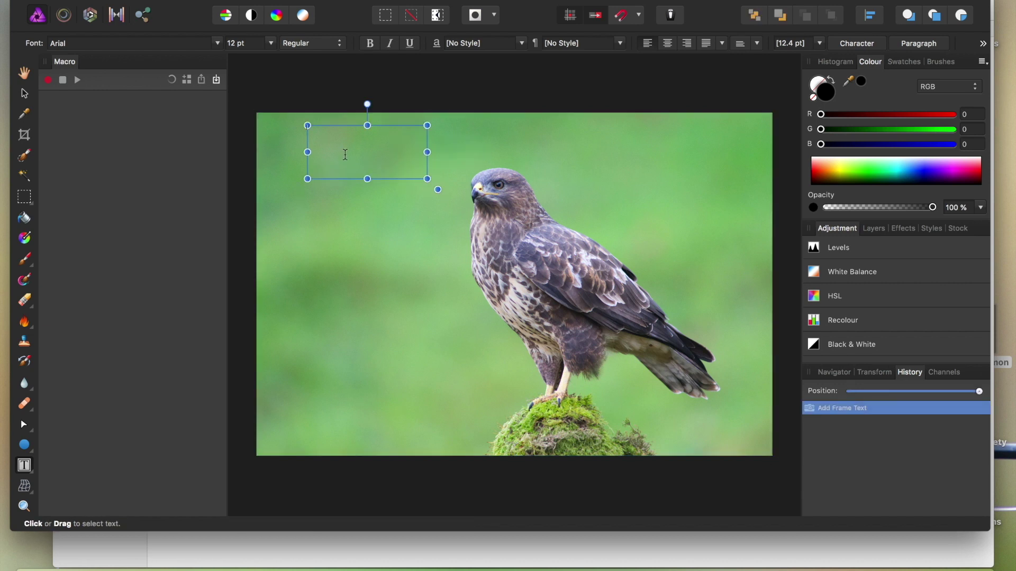
pyautogui.write('© Jack Perks')
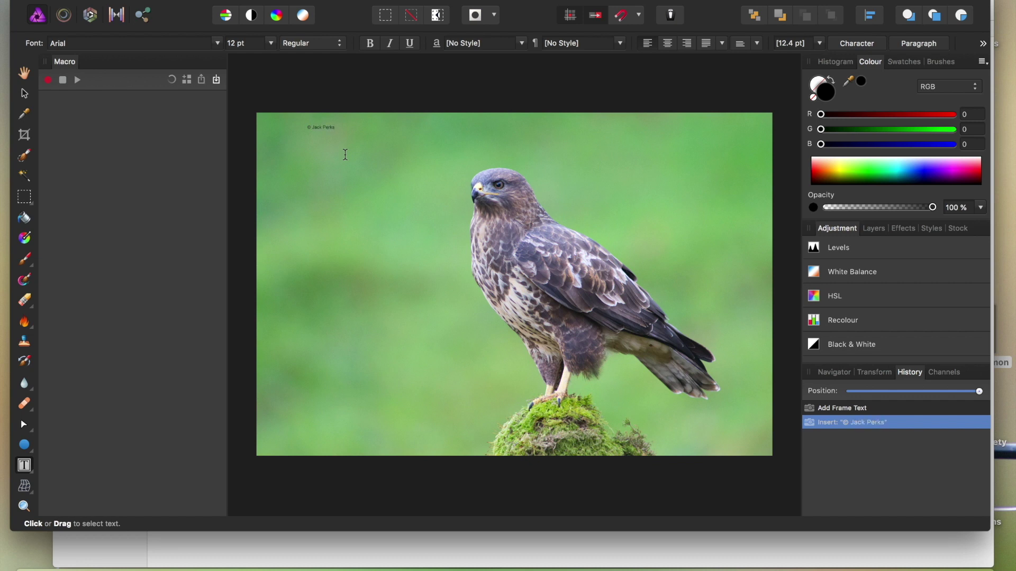
pyautogui.press('Escape')
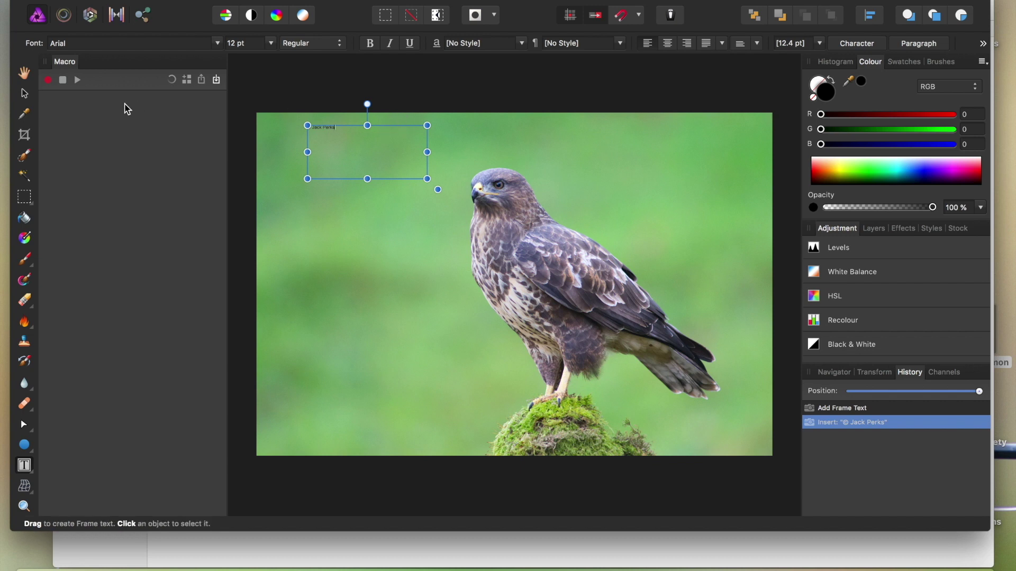
pyautogui.click(354, 128)
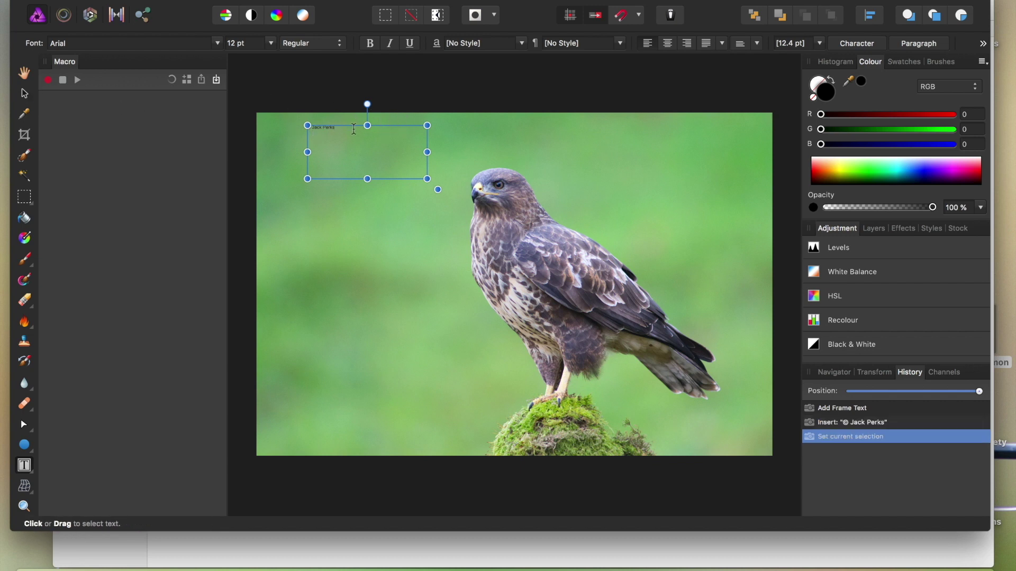
pyautogui.click(271, 43)
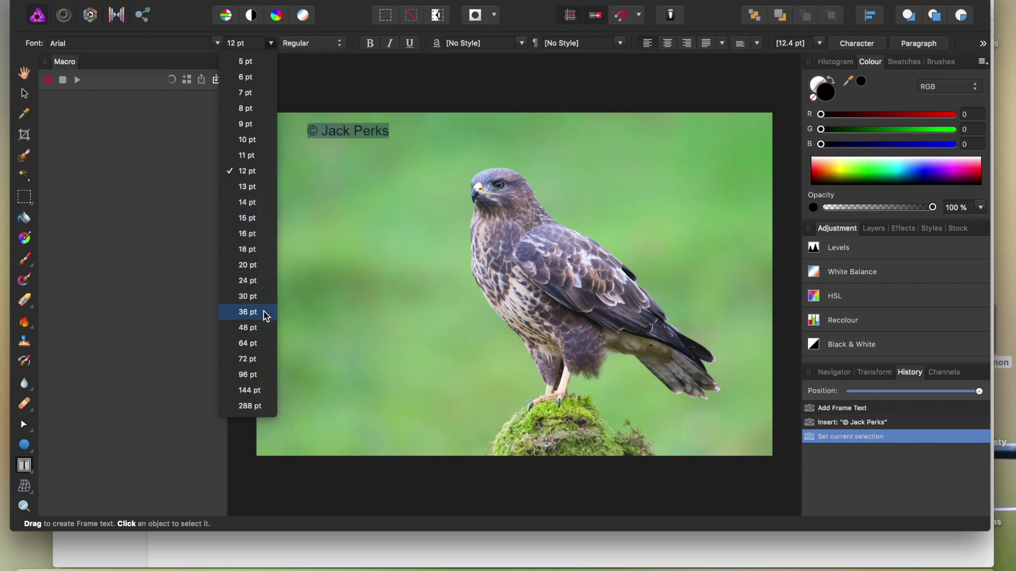
pyautogui.click(254, 297)
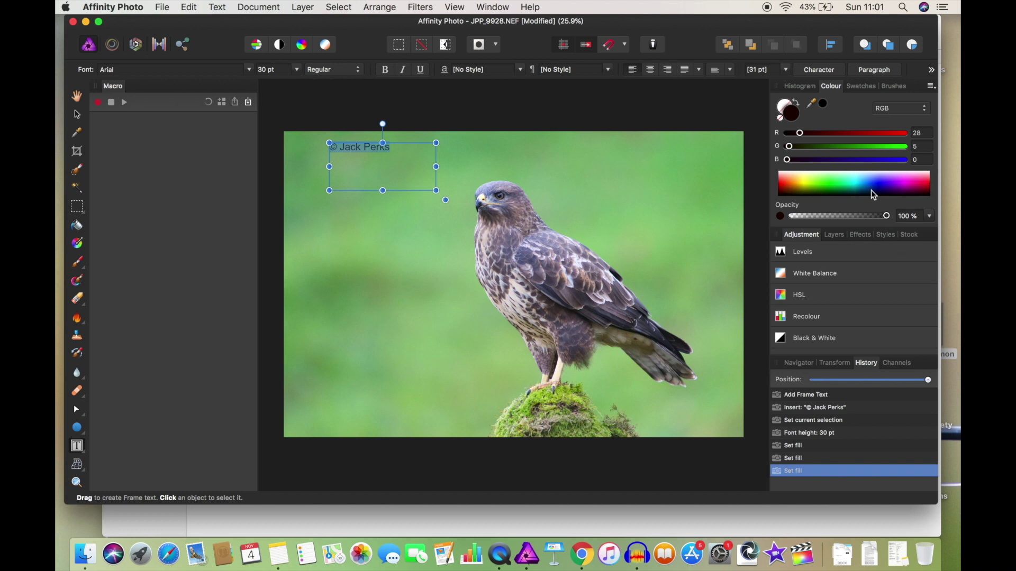
# Make the copyright text near-white at 62% opacity and move it to the bottom-right corner
pyautogui.click(925, 176)
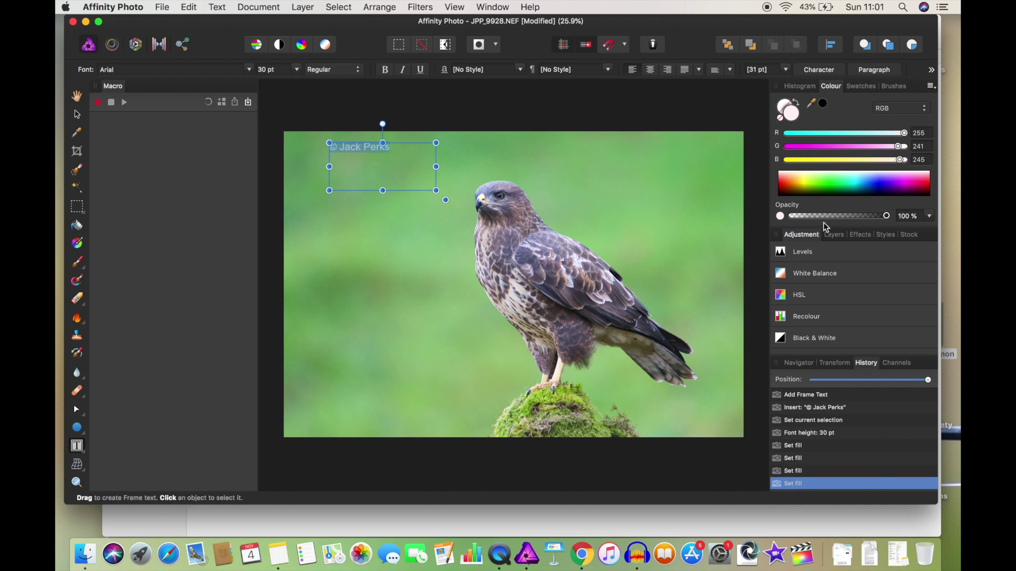
pyautogui.click(851, 216)
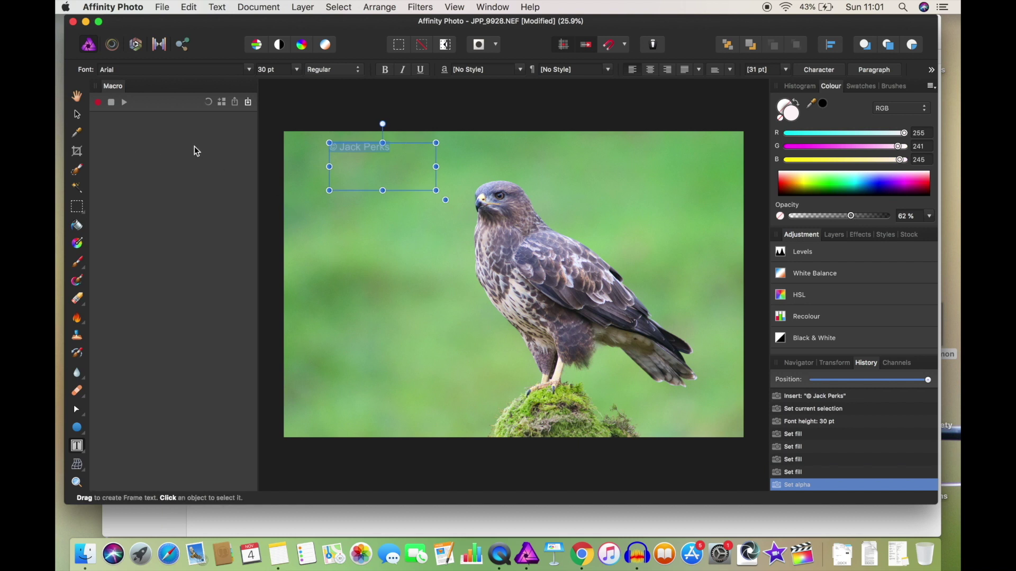
pyautogui.click(76, 115)
pyautogui.moveTo(370, 155); pyautogui.dragTo(721, 437)
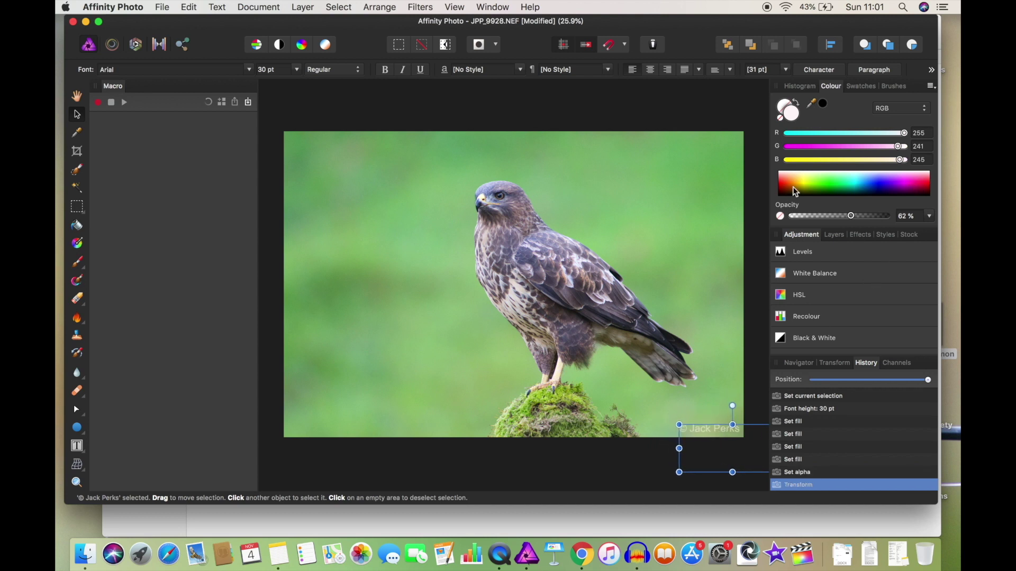
# Retint the watermark text pale near-white (RGB 236,255,251), then select the Background layer
pyautogui.click(804, 175)
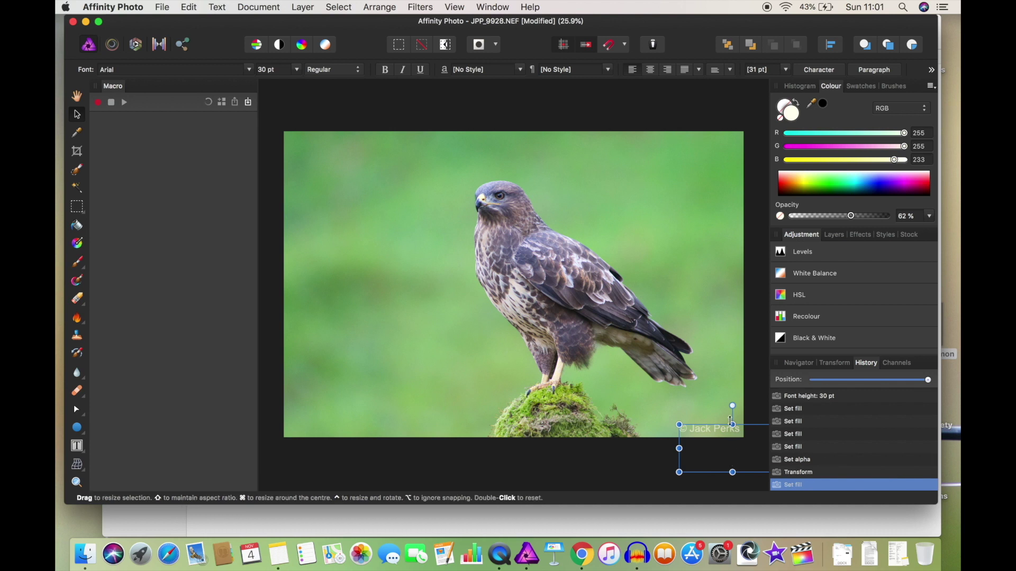
pyautogui.click(76, 446)
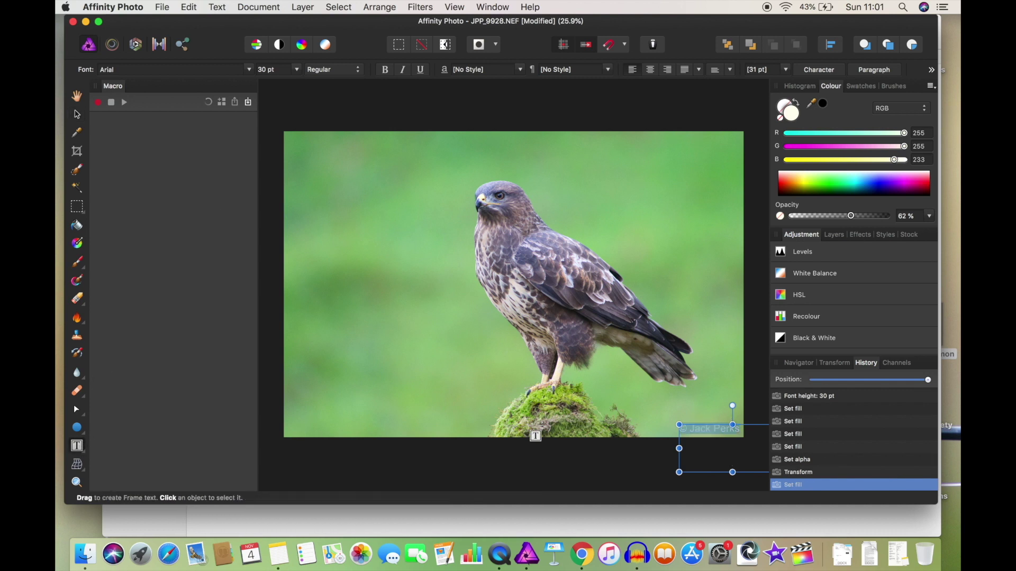
pyautogui.click(849, 170)
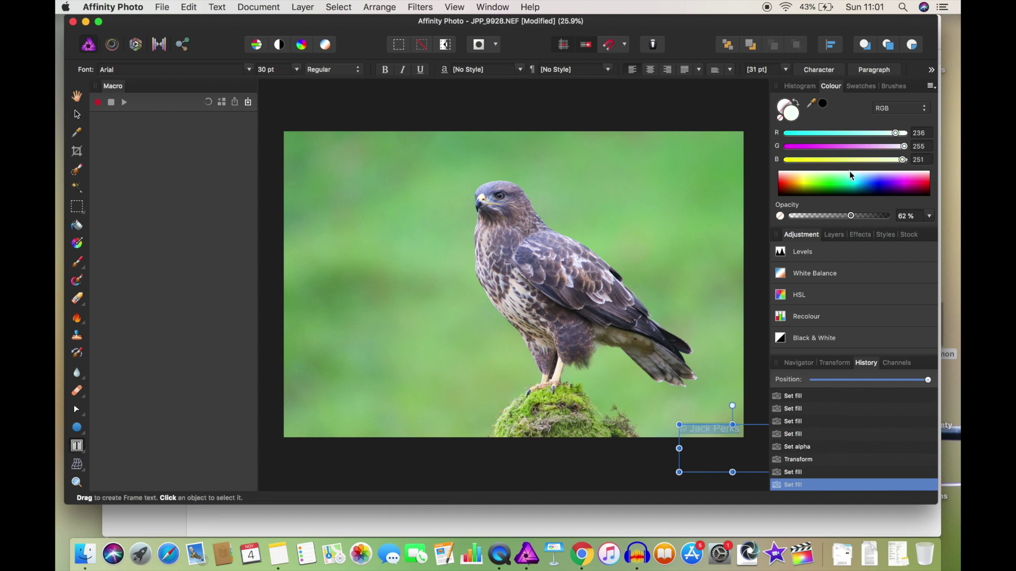
pyautogui.click(77, 115)
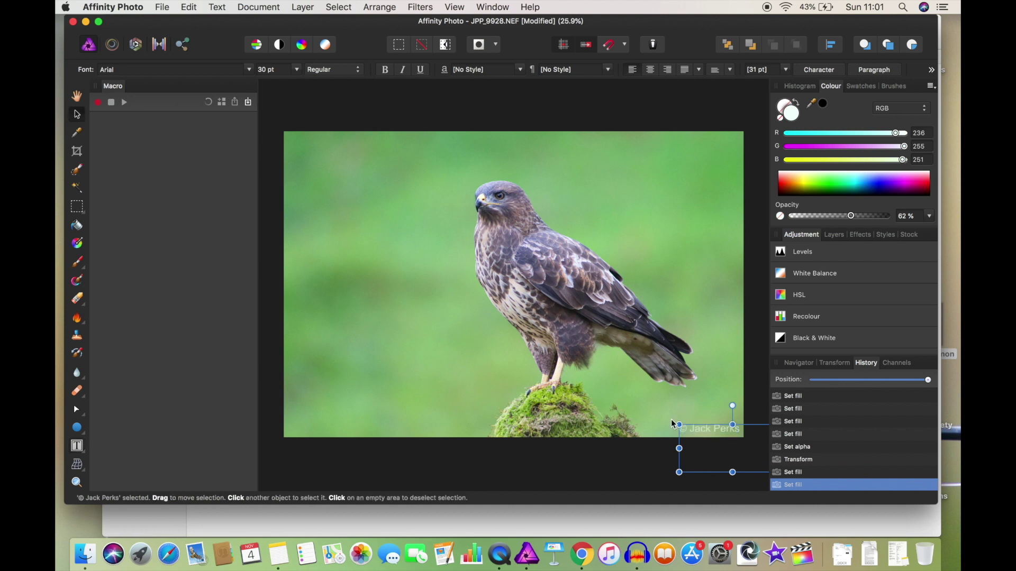
pyautogui.click(681, 396)
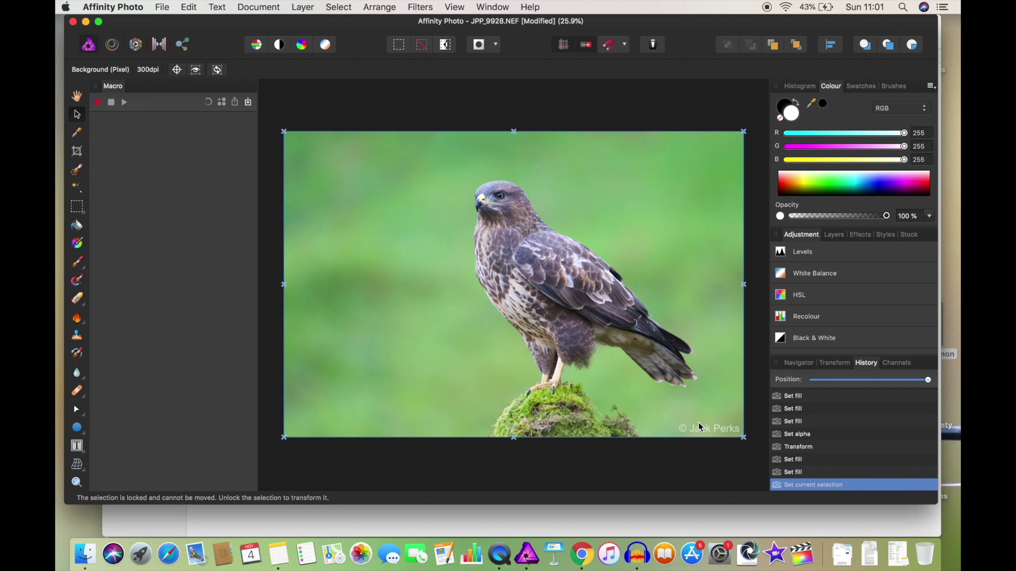
# Show the Layers panel and clear the layer selection
pyautogui.click(833, 236)
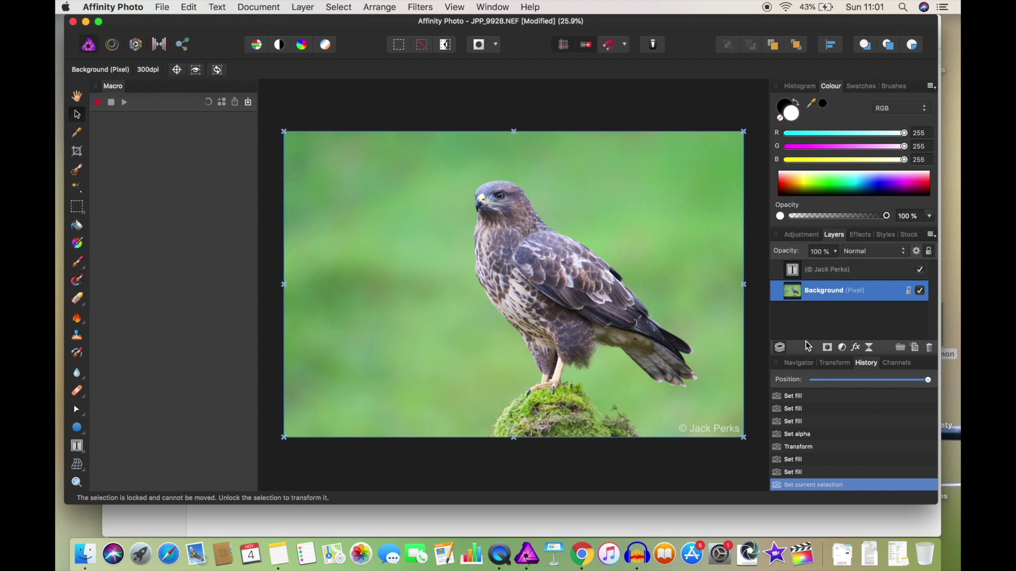
pyautogui.click(290, 98)
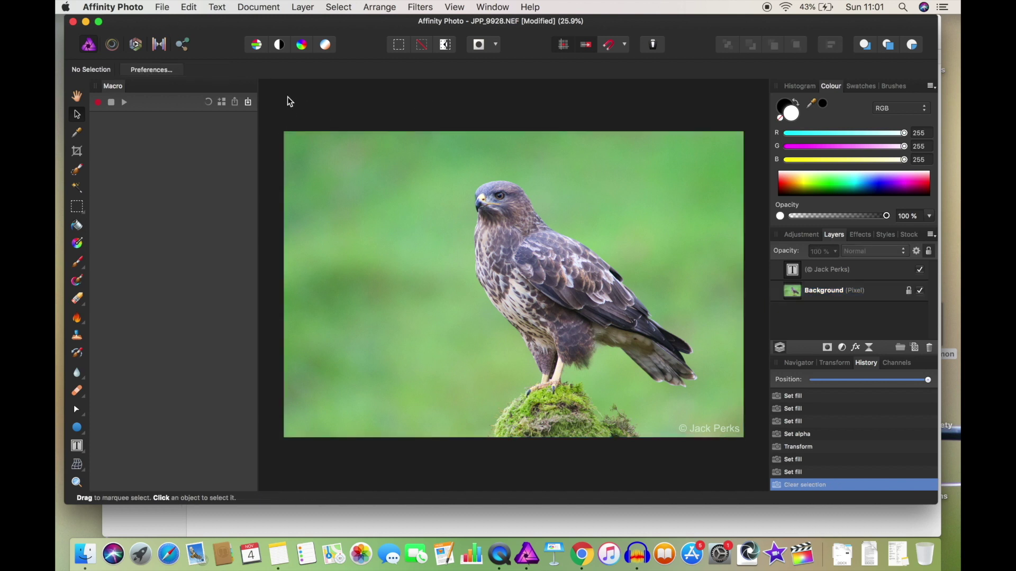
pyautogui.click(163, 7)
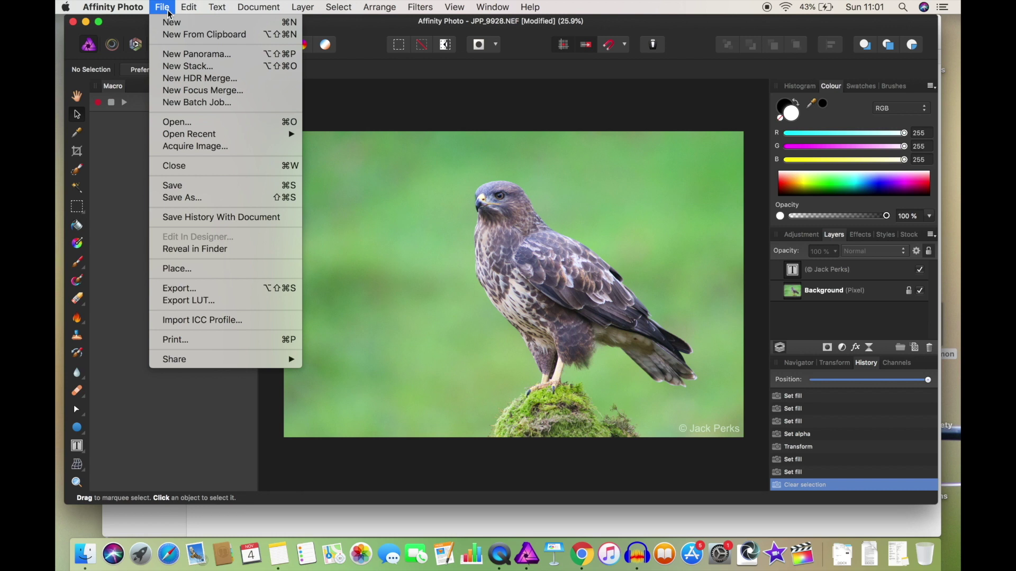
# Save the document as the Affinity file JPP_9928 in the Affinity Files folder
pyautogui.click(200, 200)
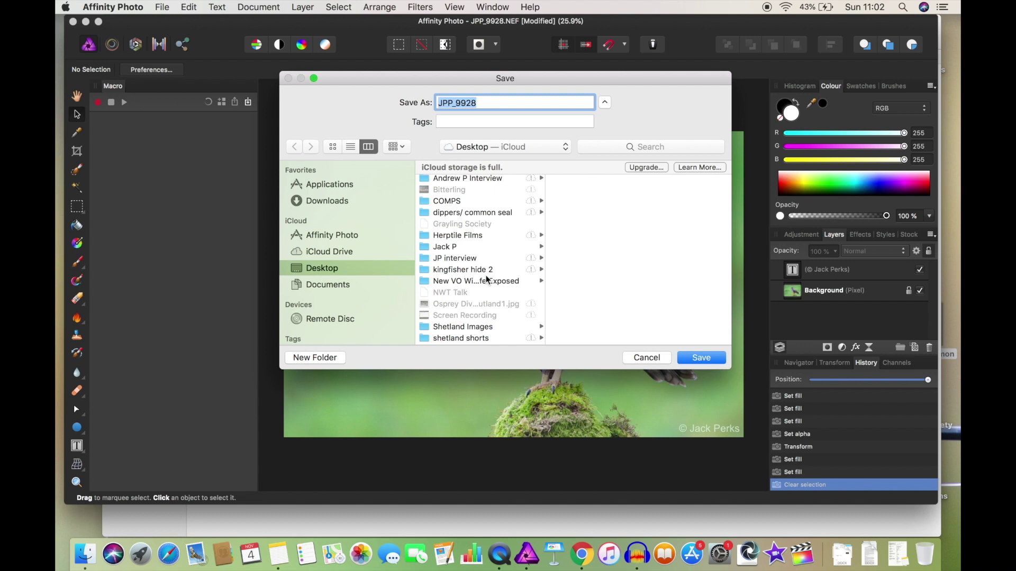
pyautogui.scroll(-3, 487, 279)
pyautogui.scroll(6, 465, 238)
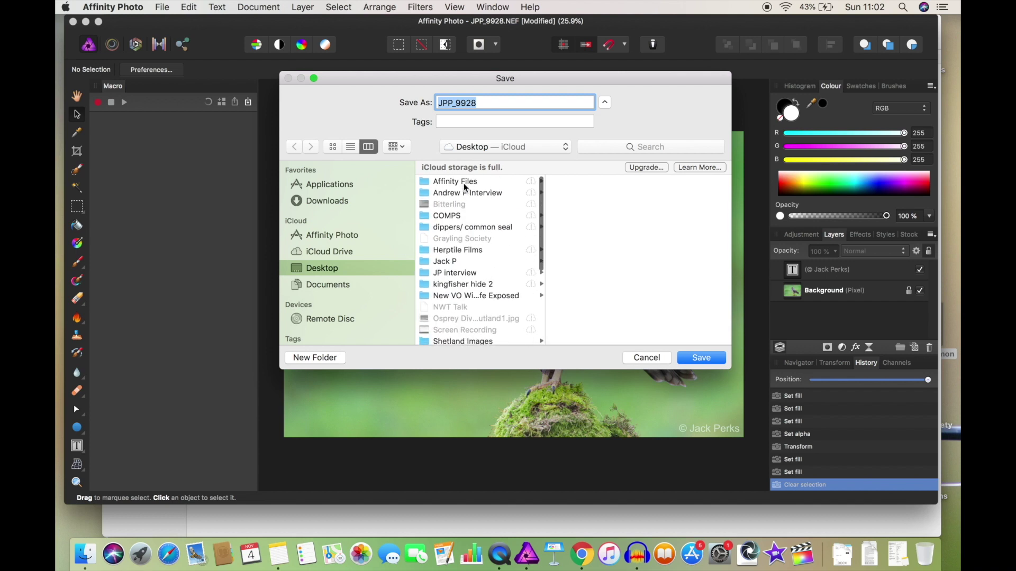
pyautogui.click(469, 184)
pyautogui.click(693, 357)
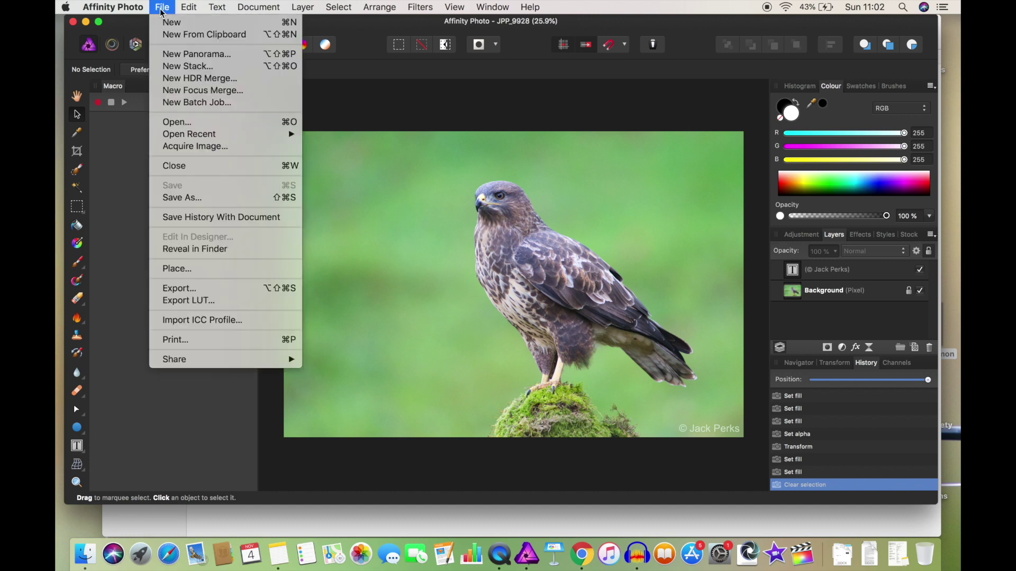
# Export a JPEG named JPP_9928 at quality 24 from the Low preset into Affinity Files
pyautogui.click(197, 290)
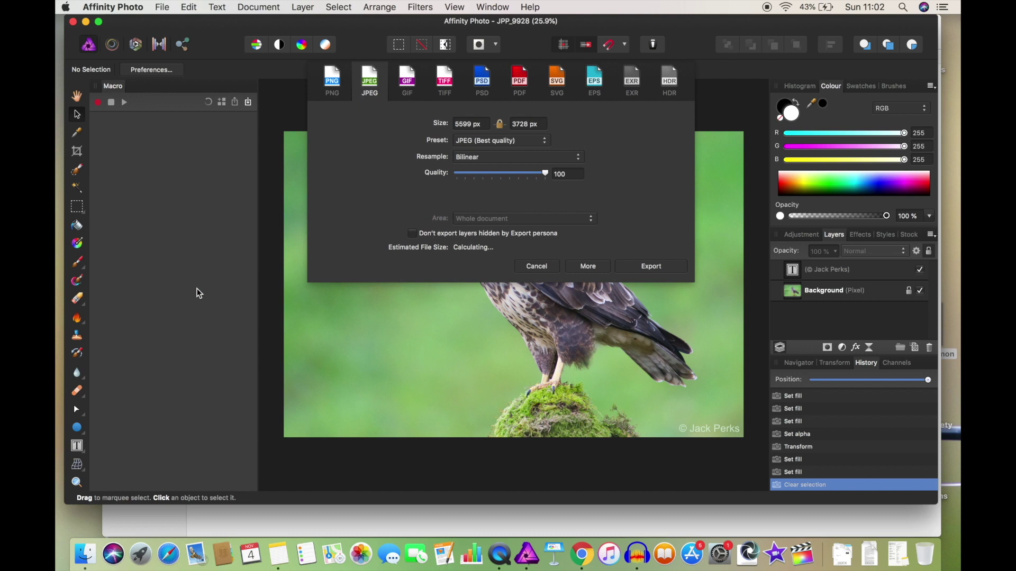
pyautogui.click(545, 143)
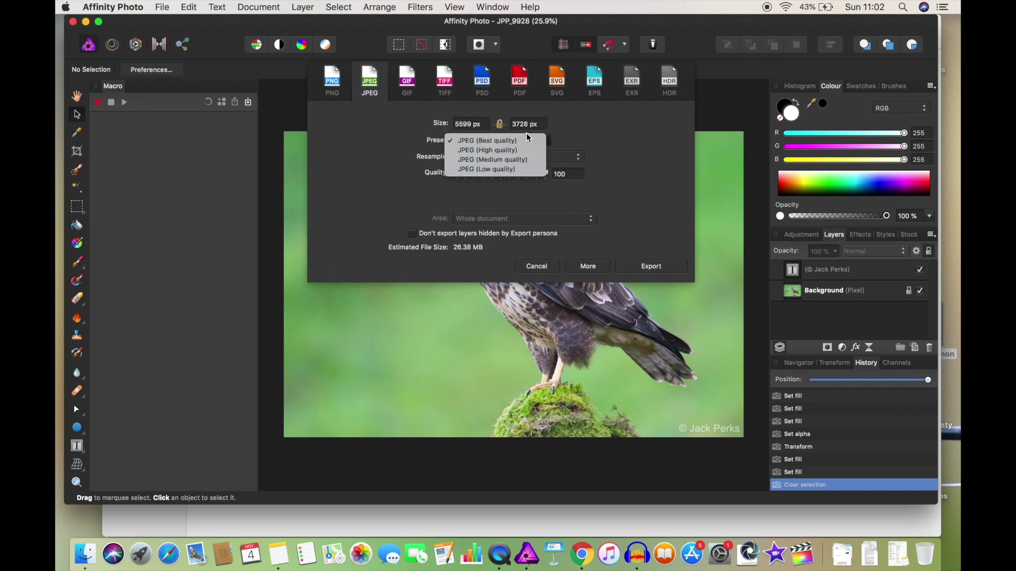
pyautogui.click(514, 169)
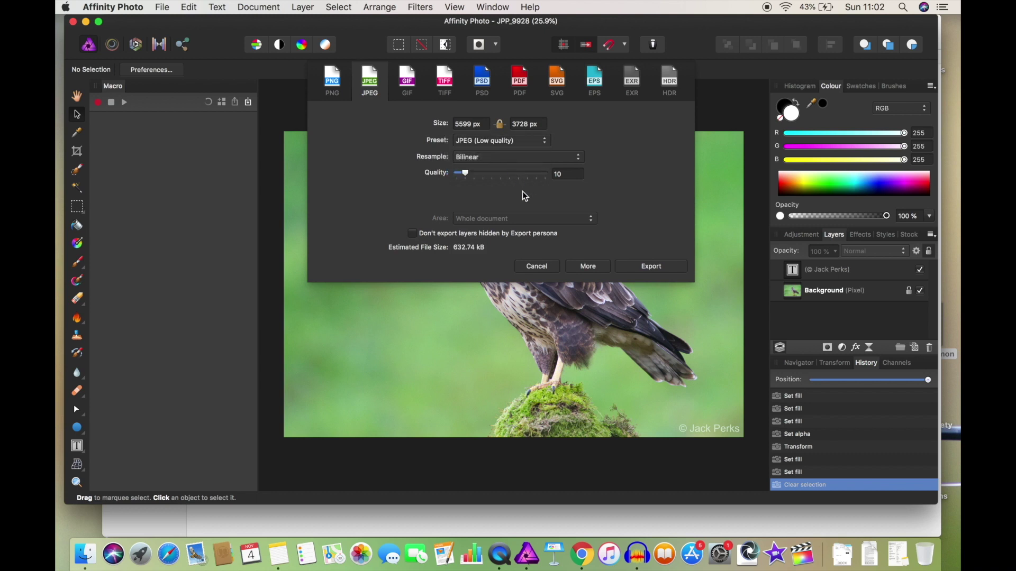
pyautogui.click(465, 172)
pyautogui.moveTo(468, 176); pyautogui.dragTo(482, 176)
pyautogui.click(654, 264)
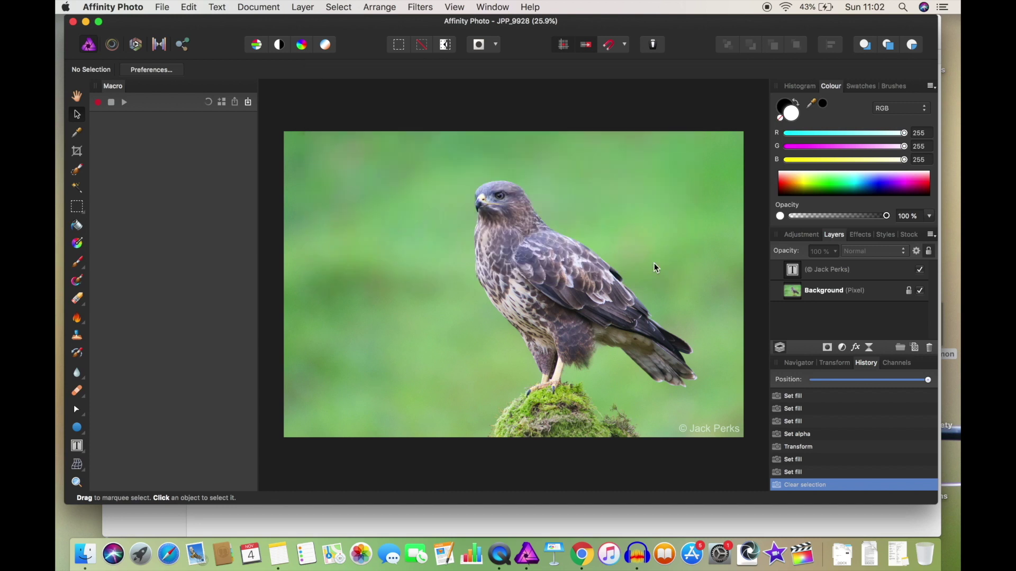
pyautogui.click(439, 158)
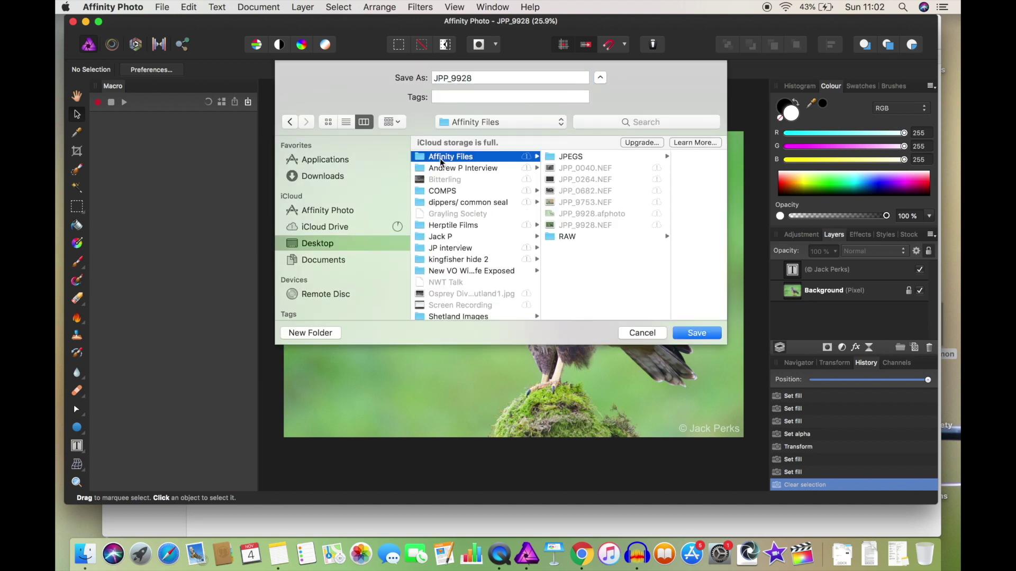
pyautogui.click(715, 333)
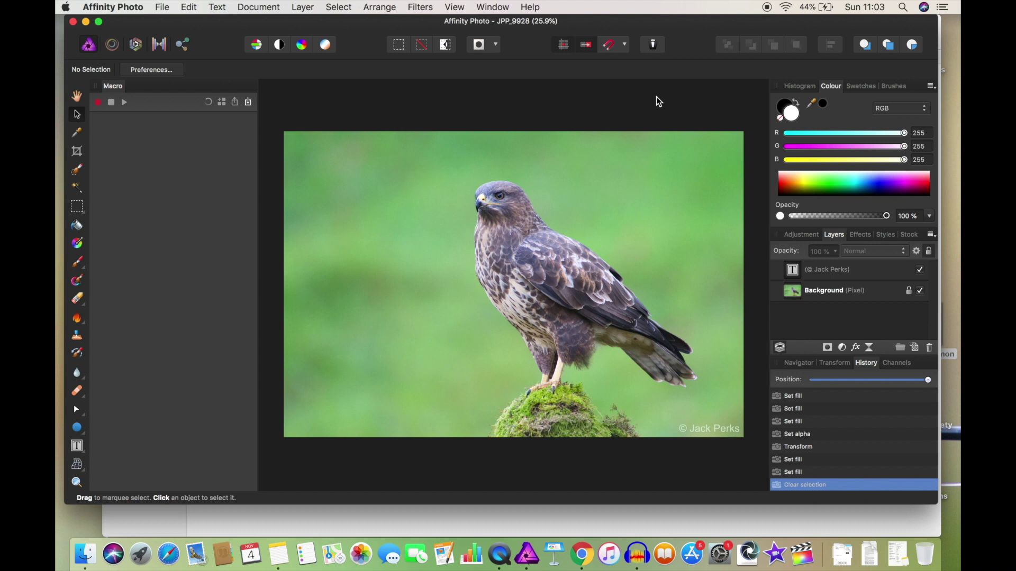
# Close the document window and quit Affinity Photo from its dock icon
pyautogui.click(73, 22)
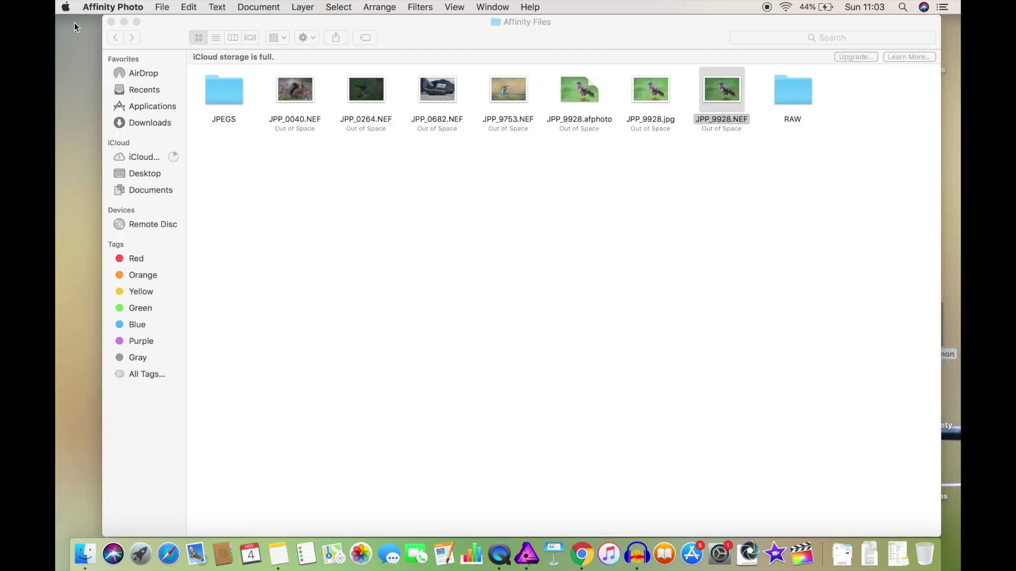
pyautogui.rightClick(526, 564)
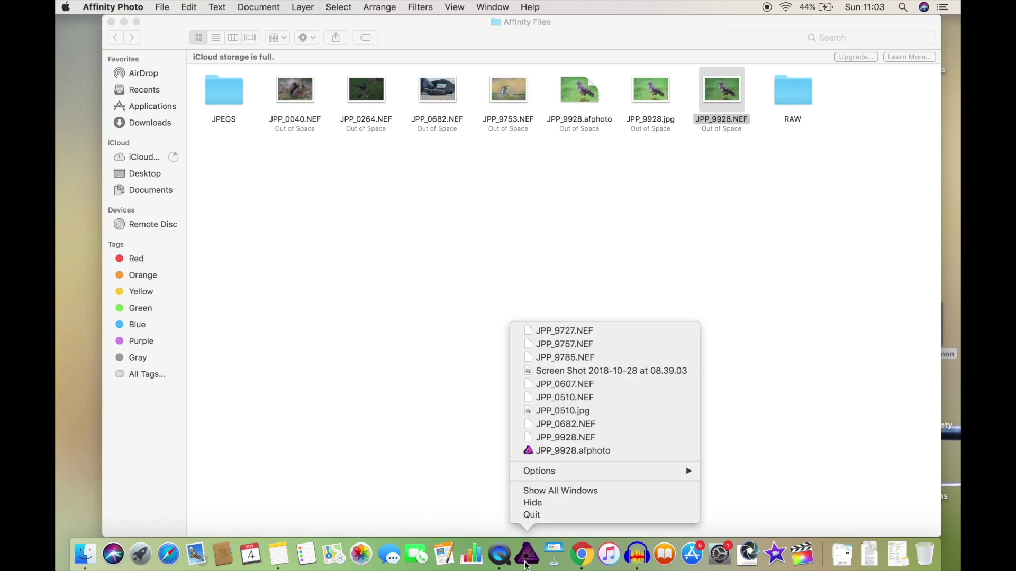
pyautogui.click(529, 515)
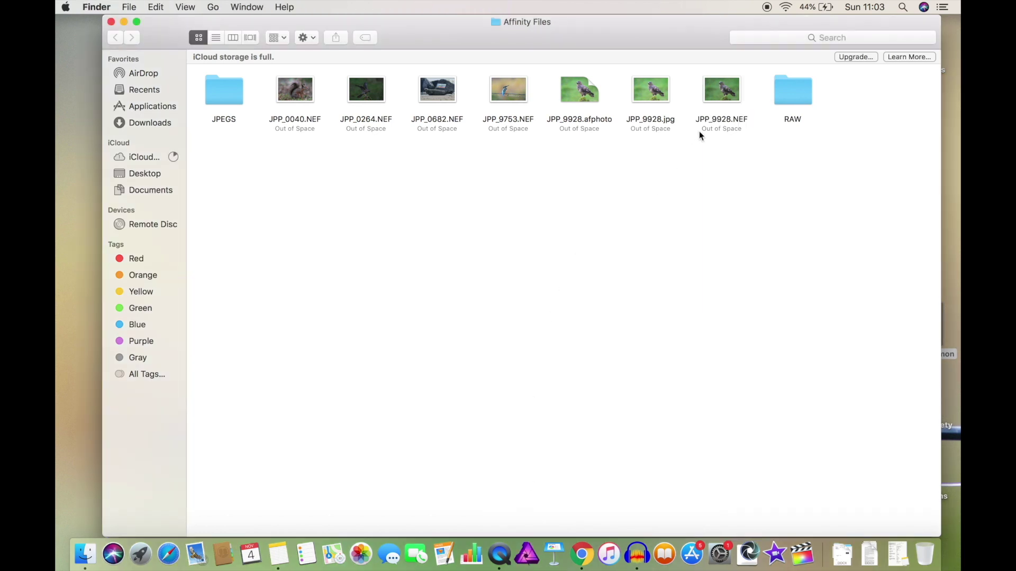
# Quick Look the JPP_9928 NEF, JPG and afphoto files in turn, then close the preview
pyautogui.press('space')
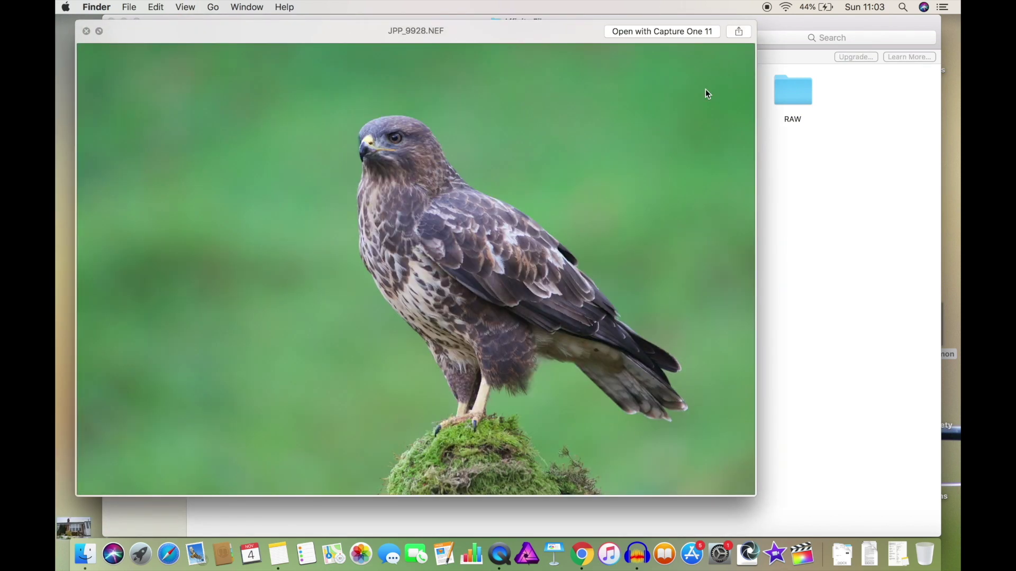
pyautogui.press('Left')
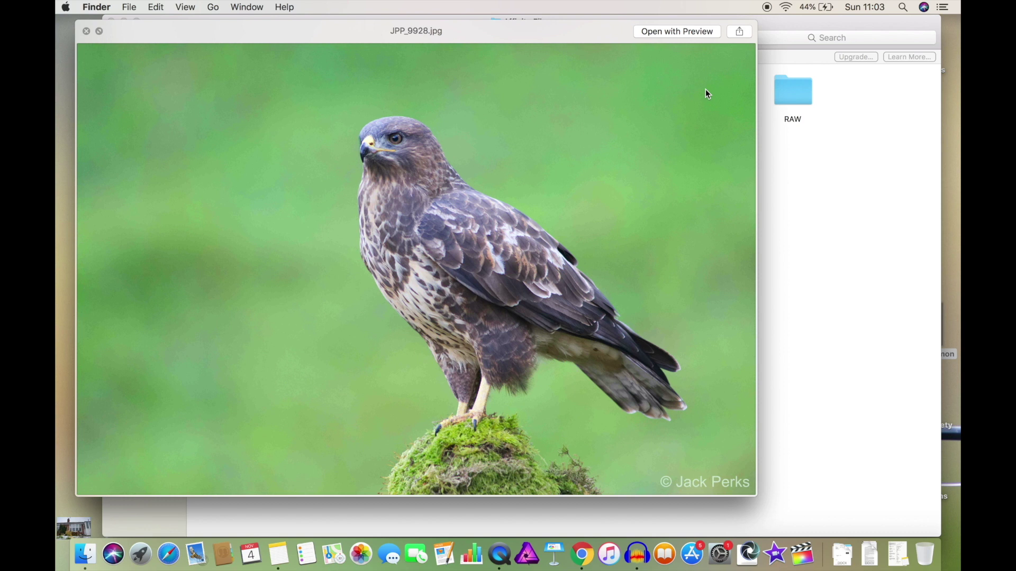
pyautogui.press('Left')
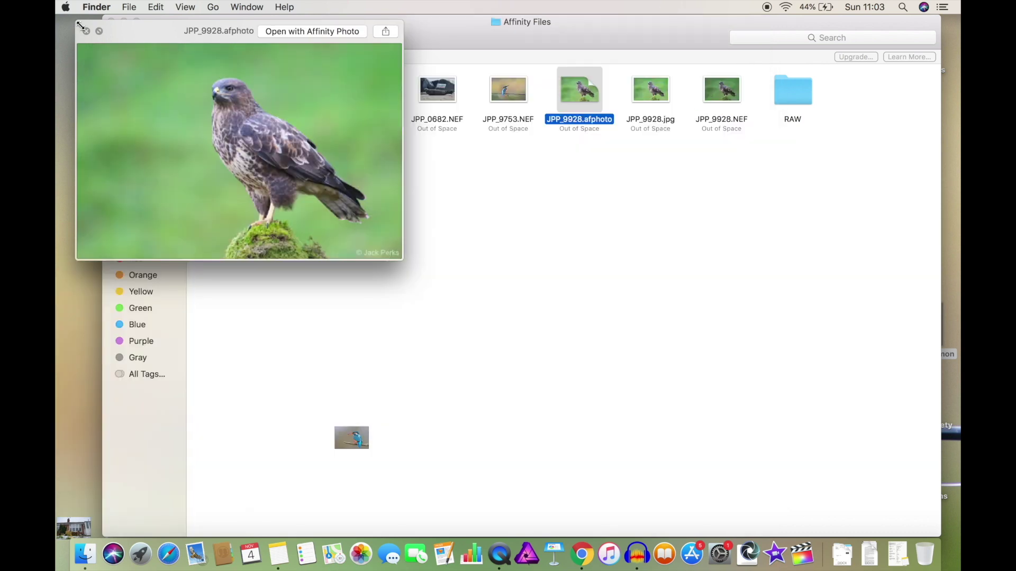
pyautogui.click(86, 31)
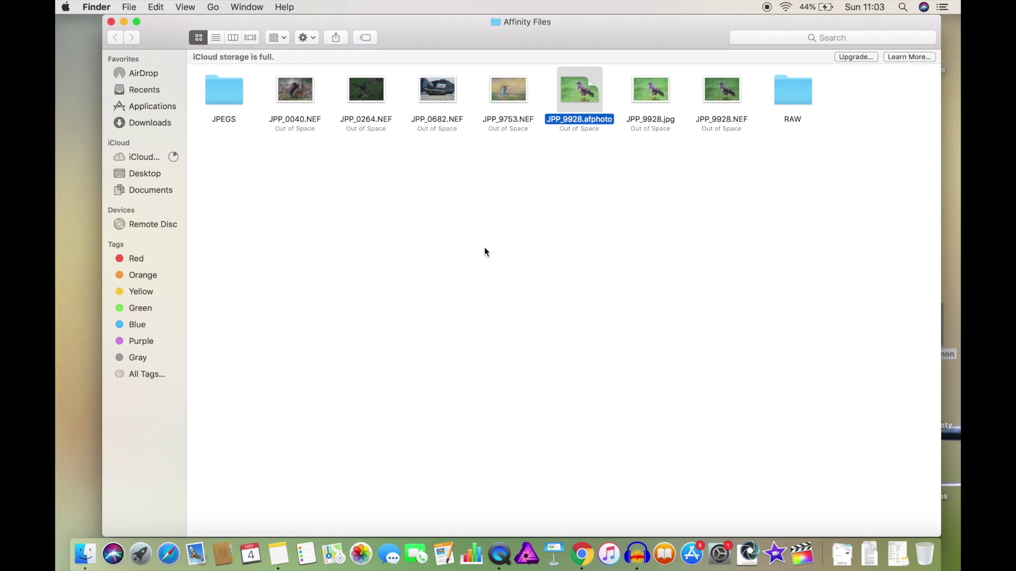